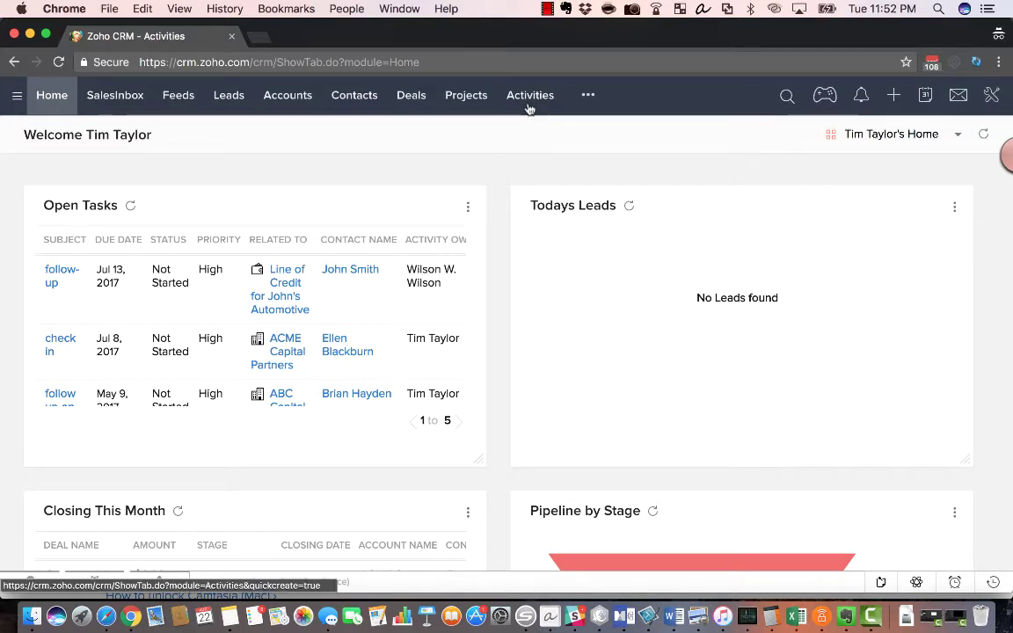
Review the list of all deals and the list of open tasks under Activities.
click(410, 96)
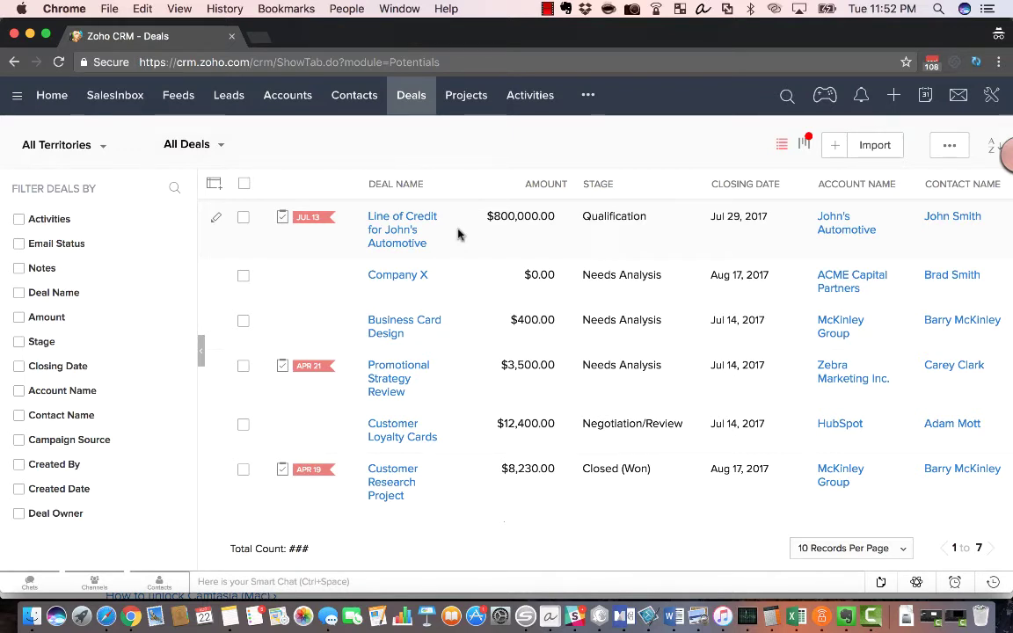
click(537, 103)
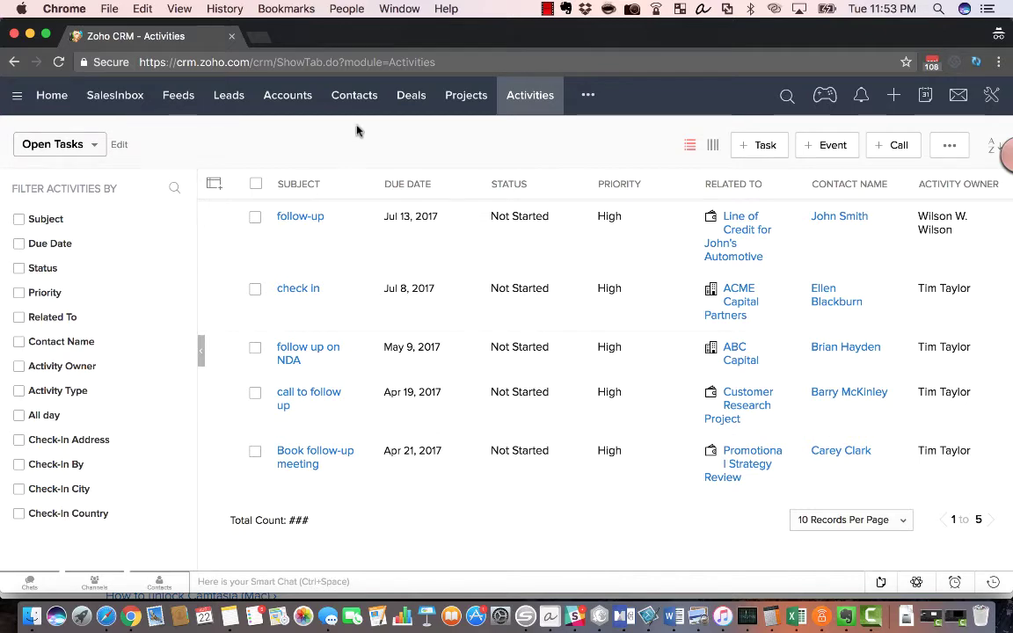
Filter the contacts by activities to list only those without open activity.
click(354, 97)
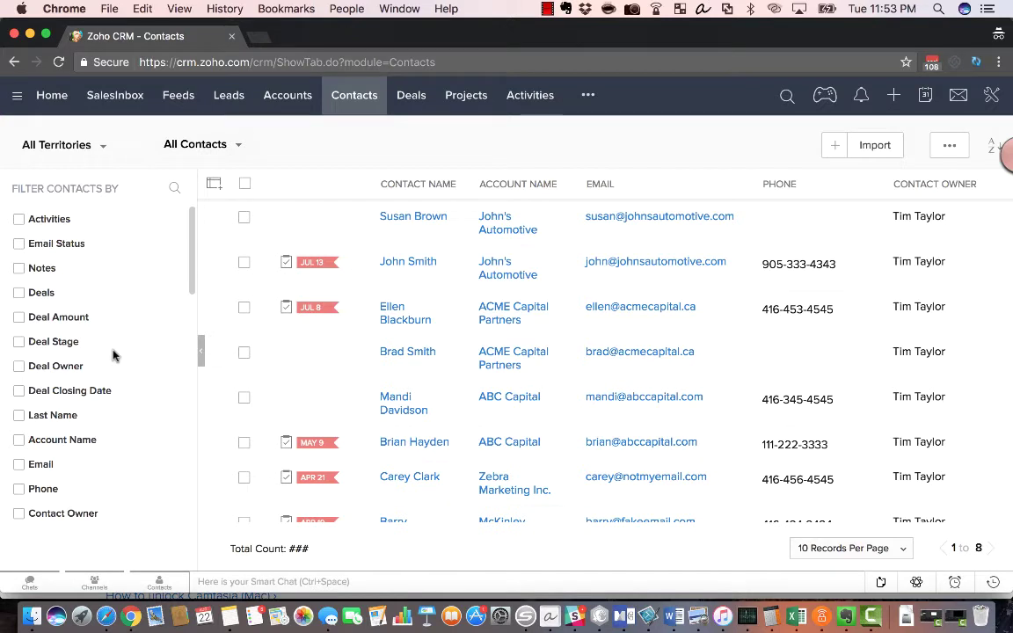
scroll(113, 355, down, 2)
scroll(113, 356, up, 3)
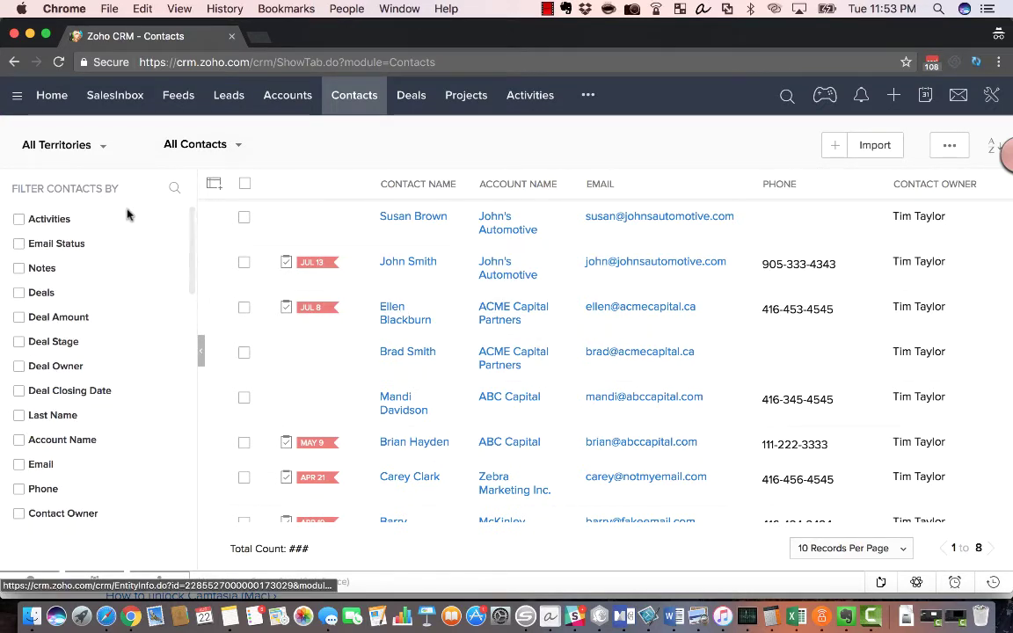
click(45, 219)
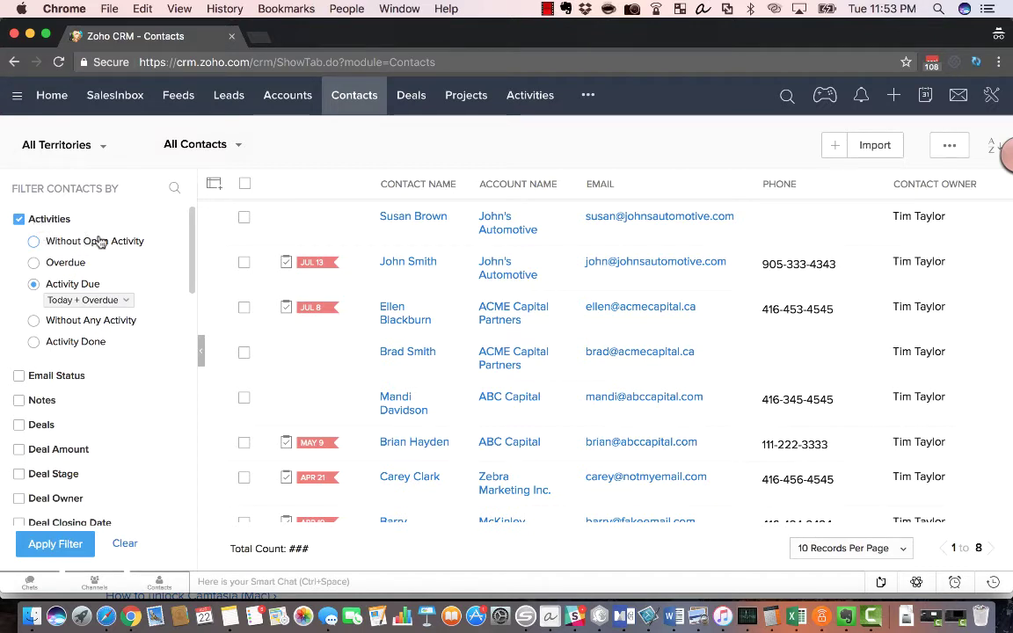
click(33, 243)
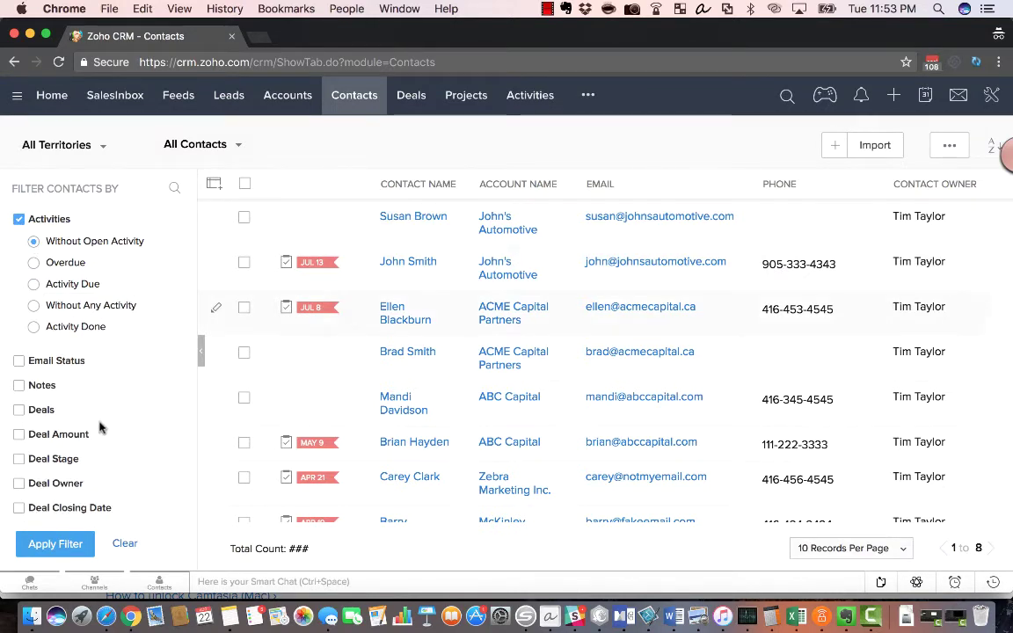
click(33, 546)
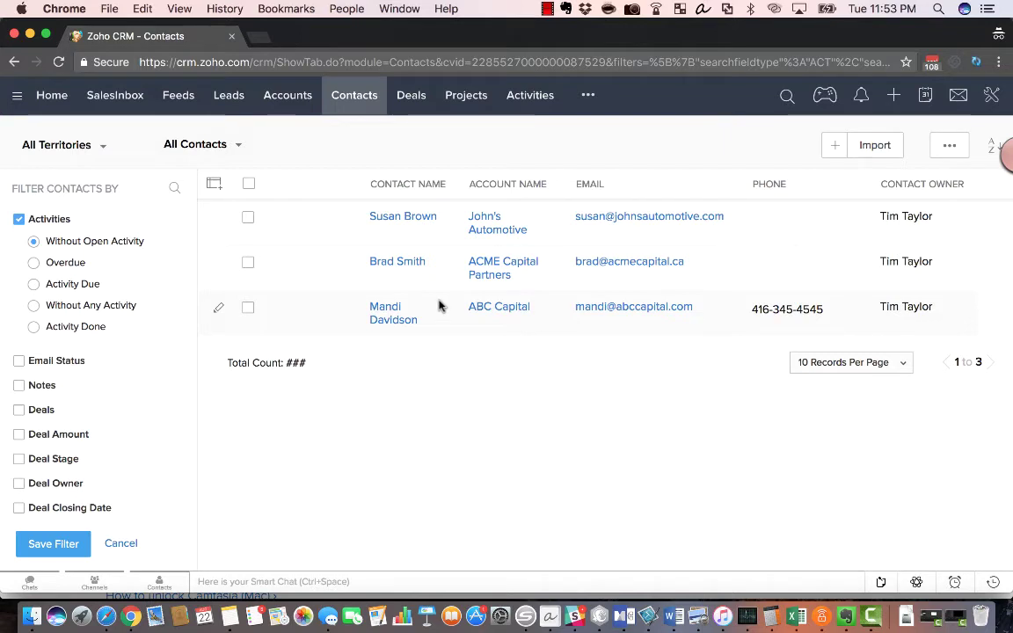
Create a task "call about quote" due 08/24/2017 for the filtered contact at ACME Capital Partners, and return to the filtered contacts.
click(416, 264)
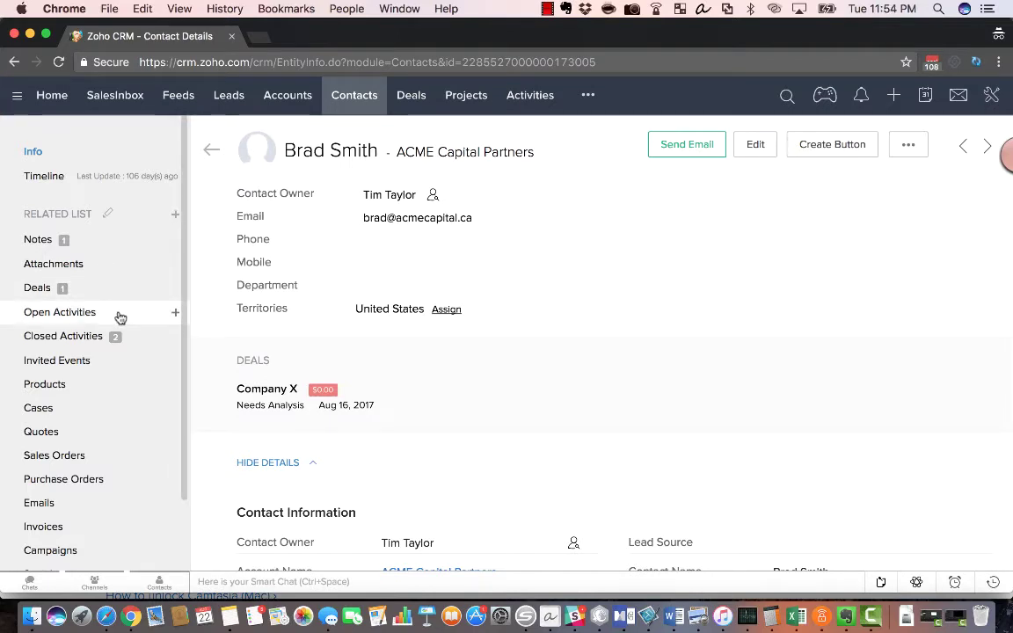
click(176, 318)
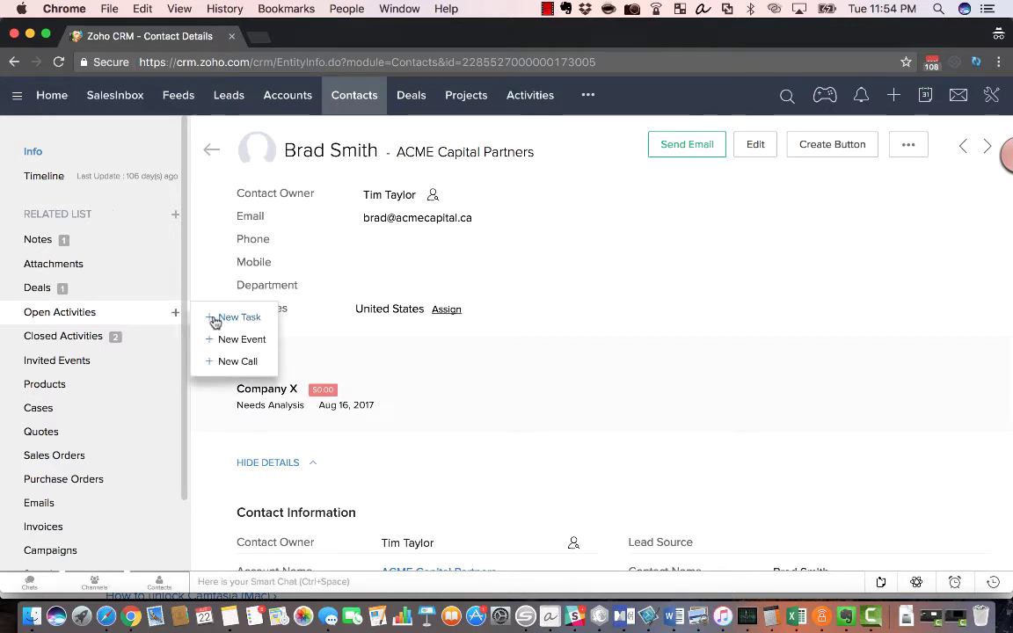
click(215, 318)
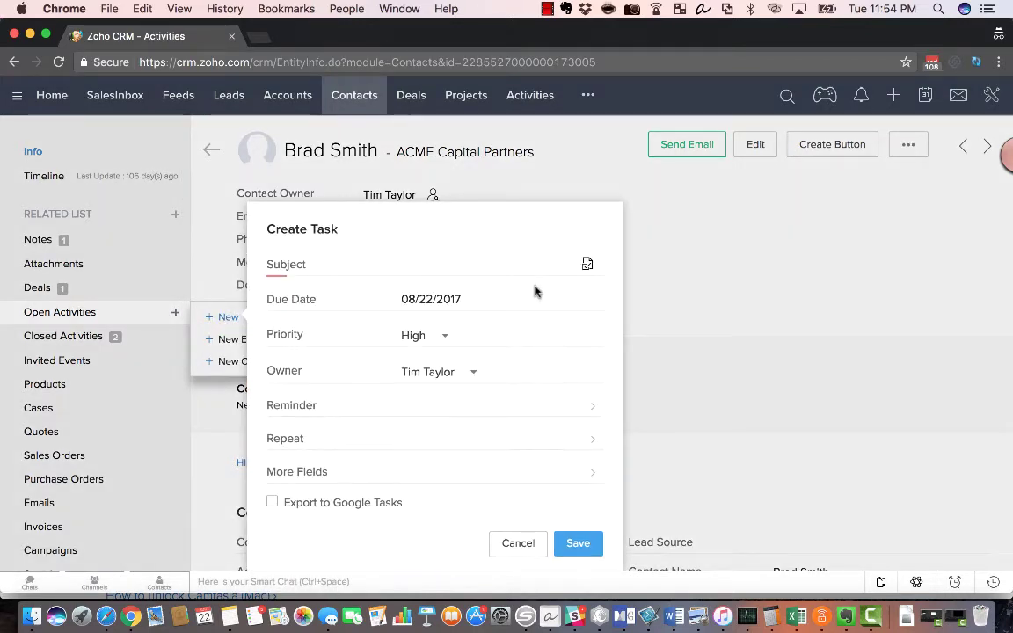
text(ca)
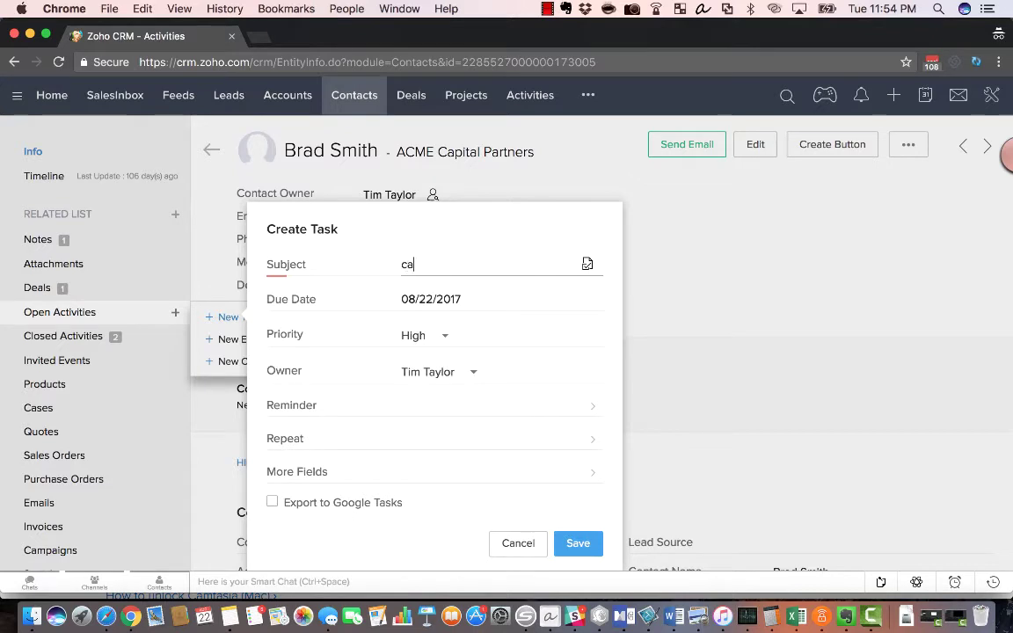
text(ll about quote)
click(441, 299)
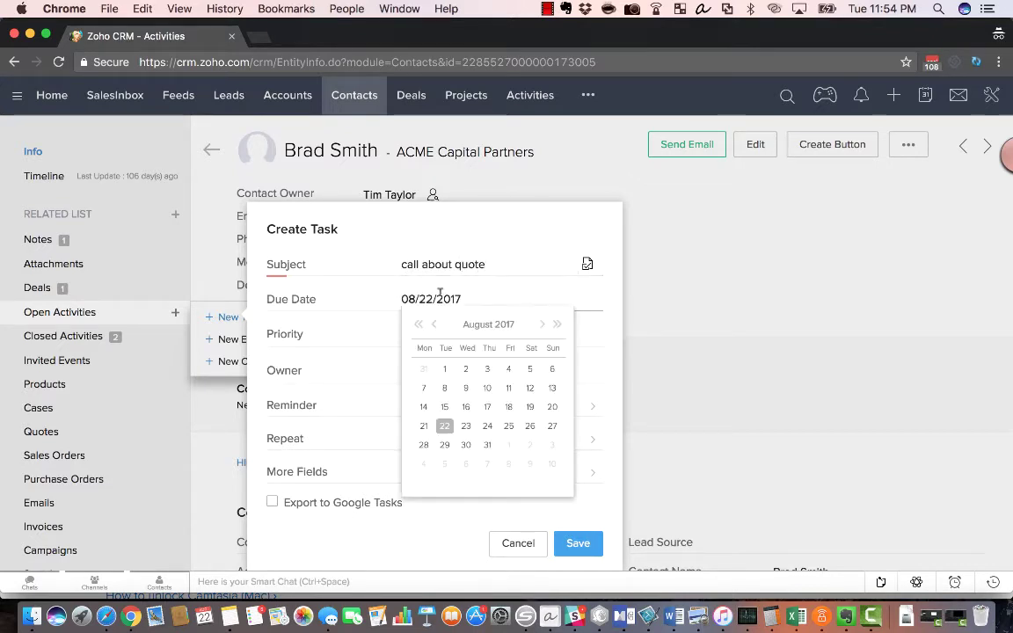
click(489, 427)
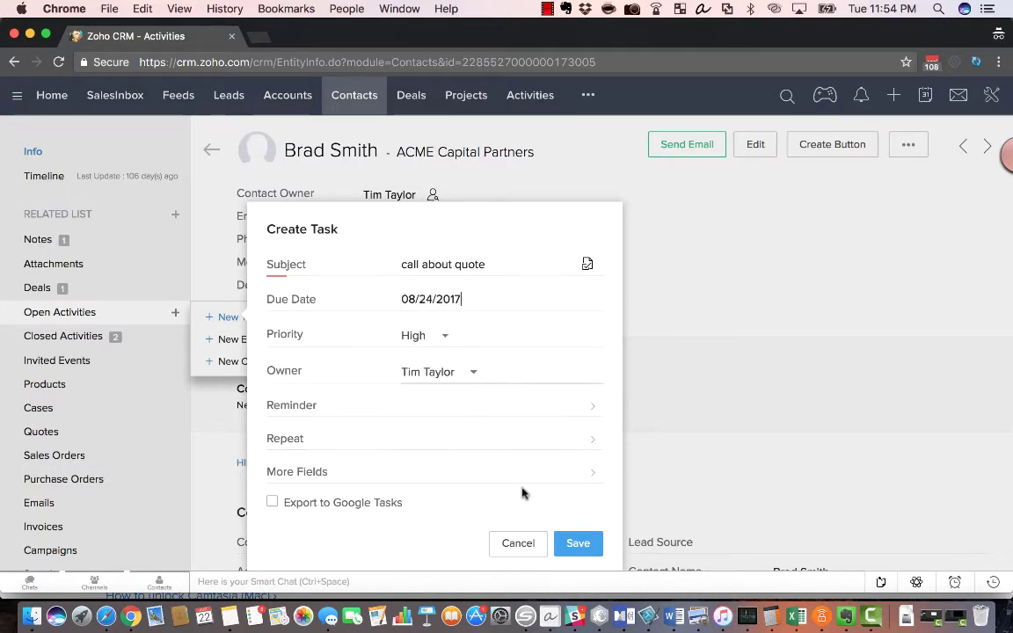
click(576, 544)
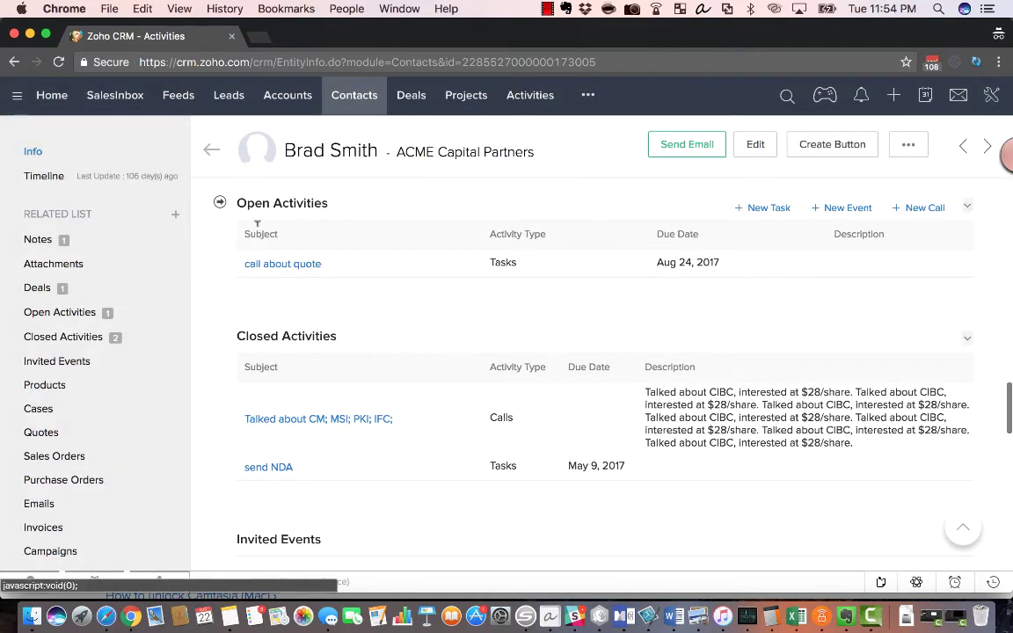
click(211, 148)
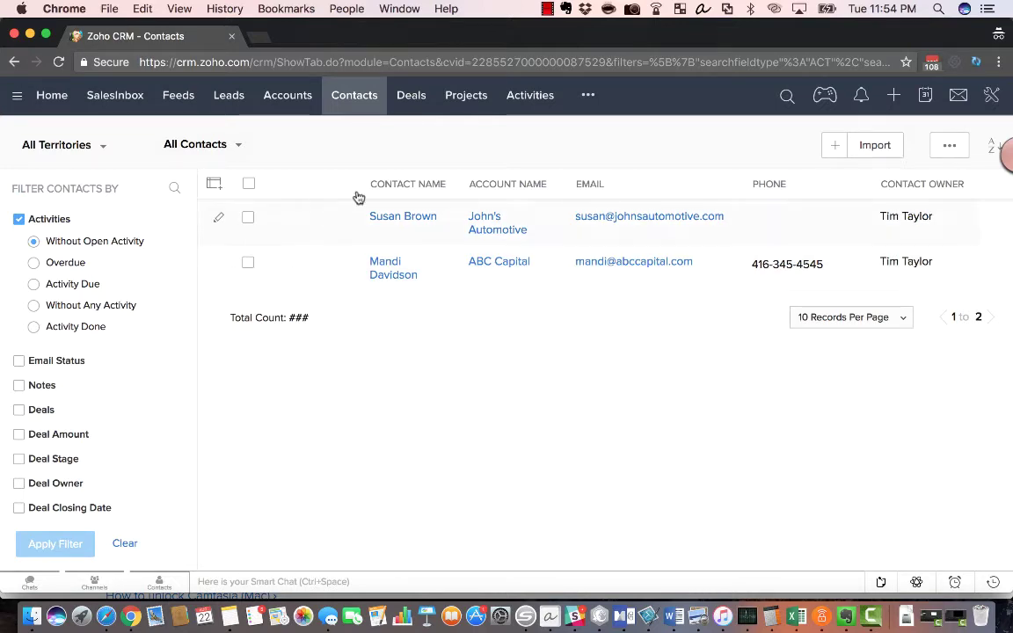
Filter the deals by activities to list only those without open activity.
click(413, 102)
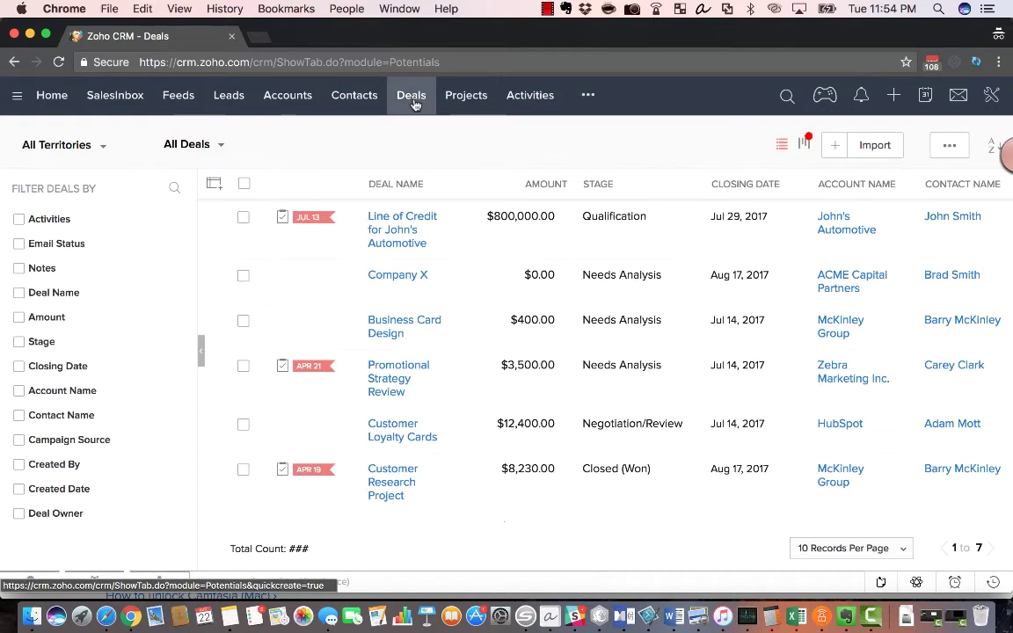
click(42, 221)
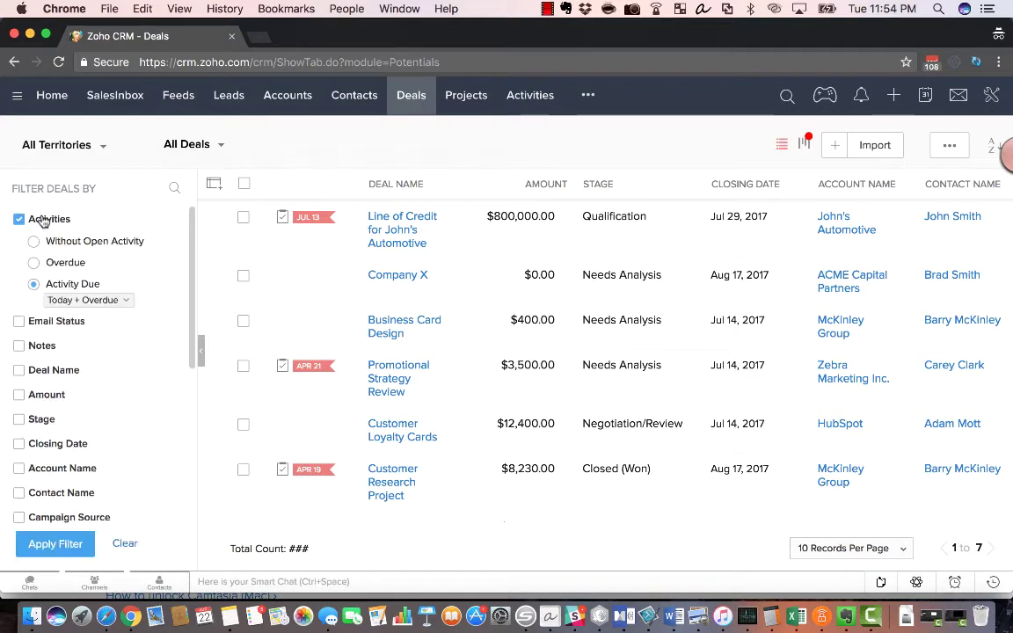
click(55, 245)
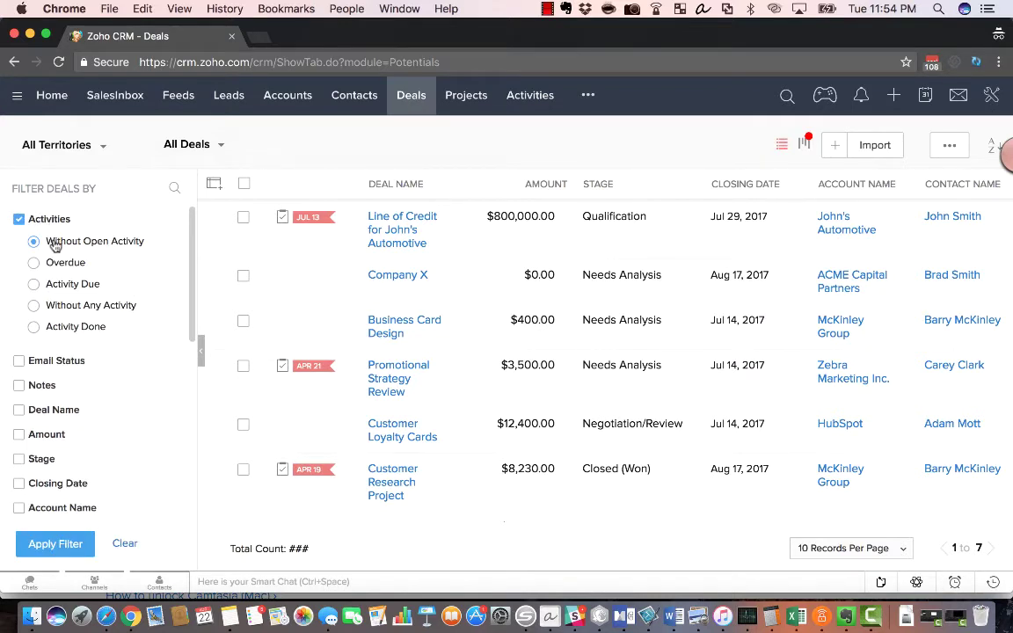
click(51, 545)
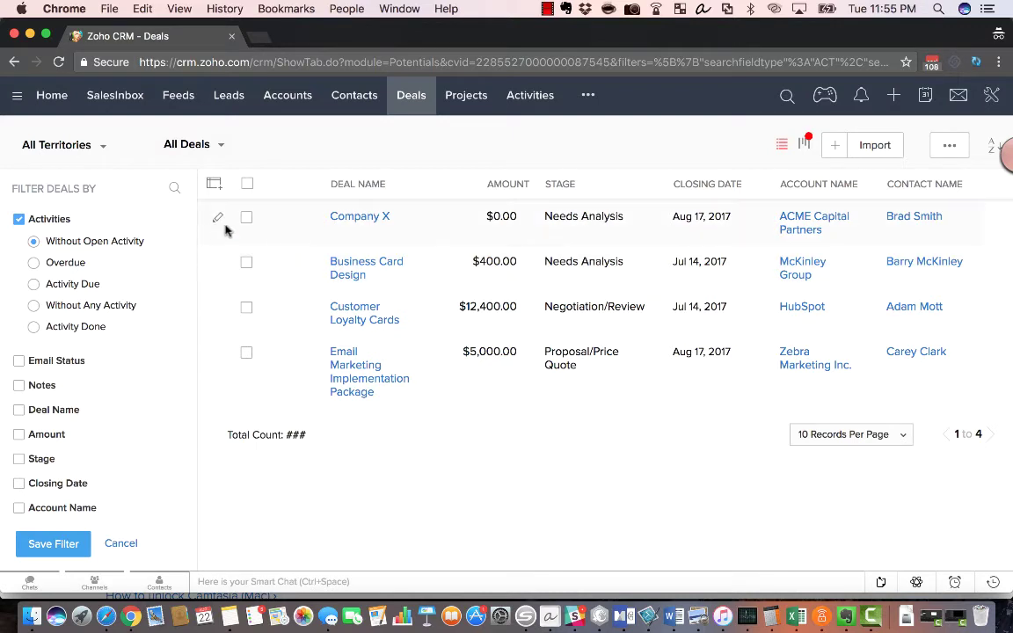
Clear the activities filter so that all deals are listed.
click(129, 548)
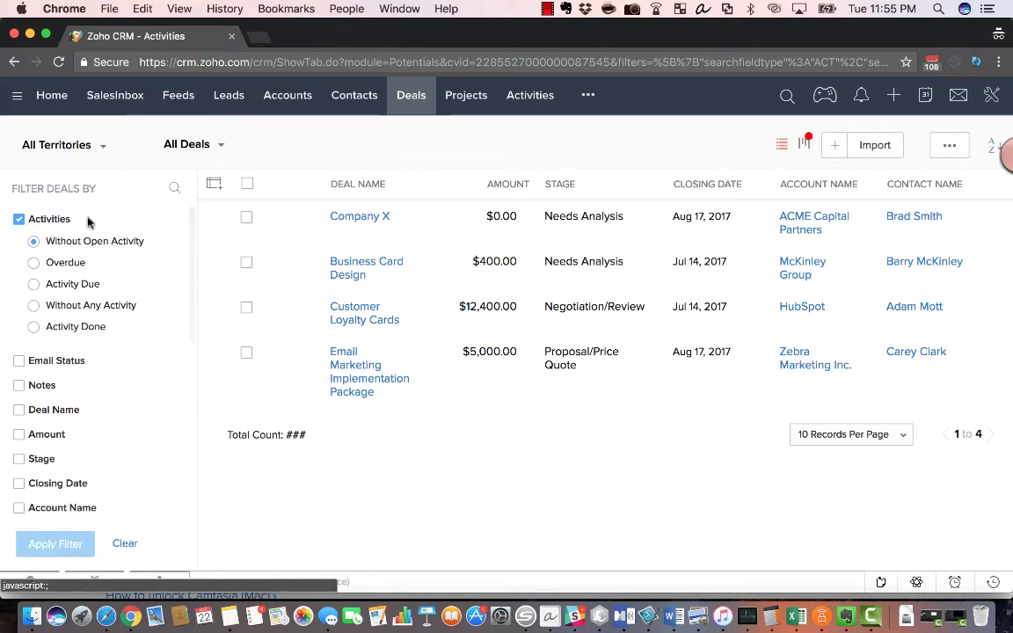
click(19, 219)
click(125, 543)
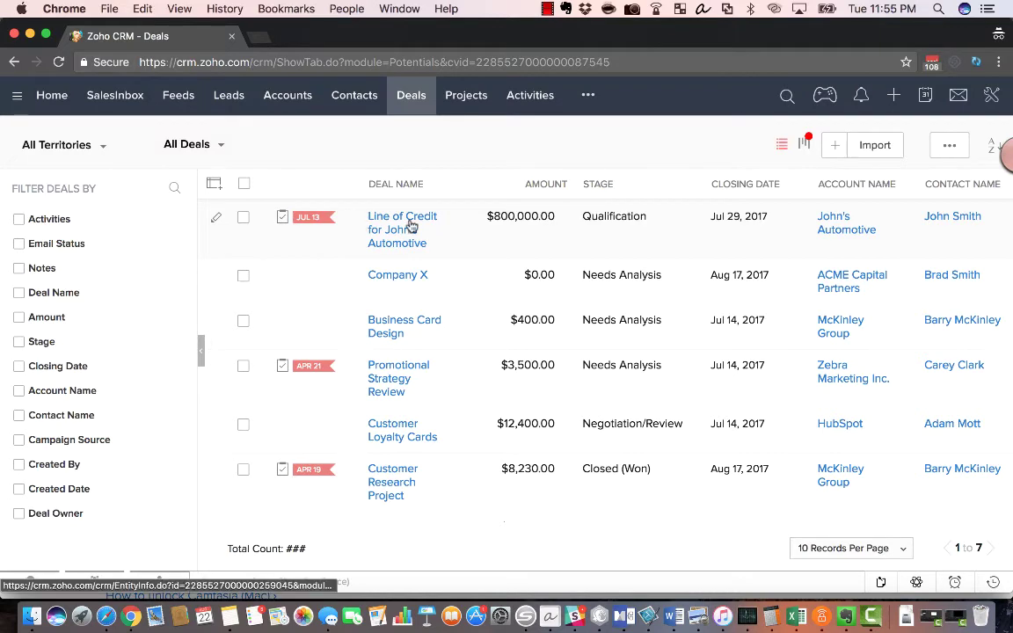
Open the contact linked to the Line of Credit for John's Automotive deal and review its open activities and deals.
click(950, 220)
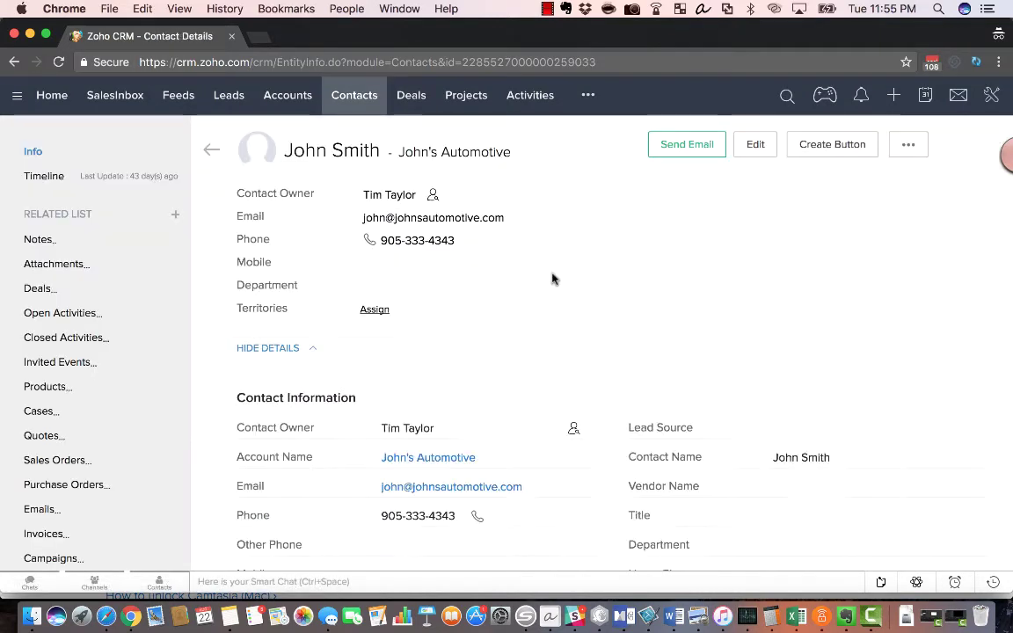
click(79, 314)
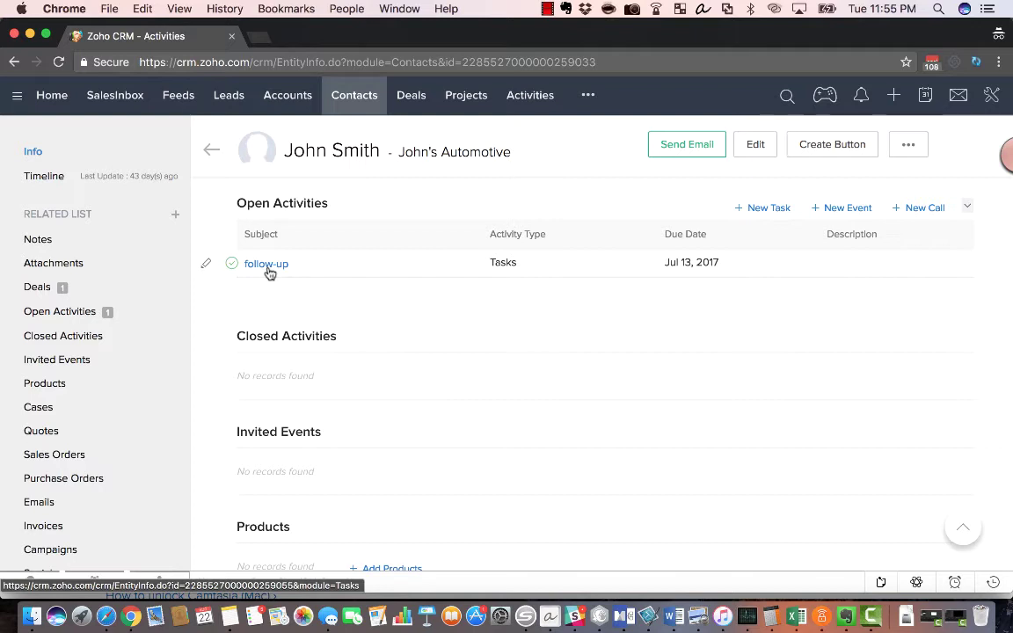
click(78, 292)
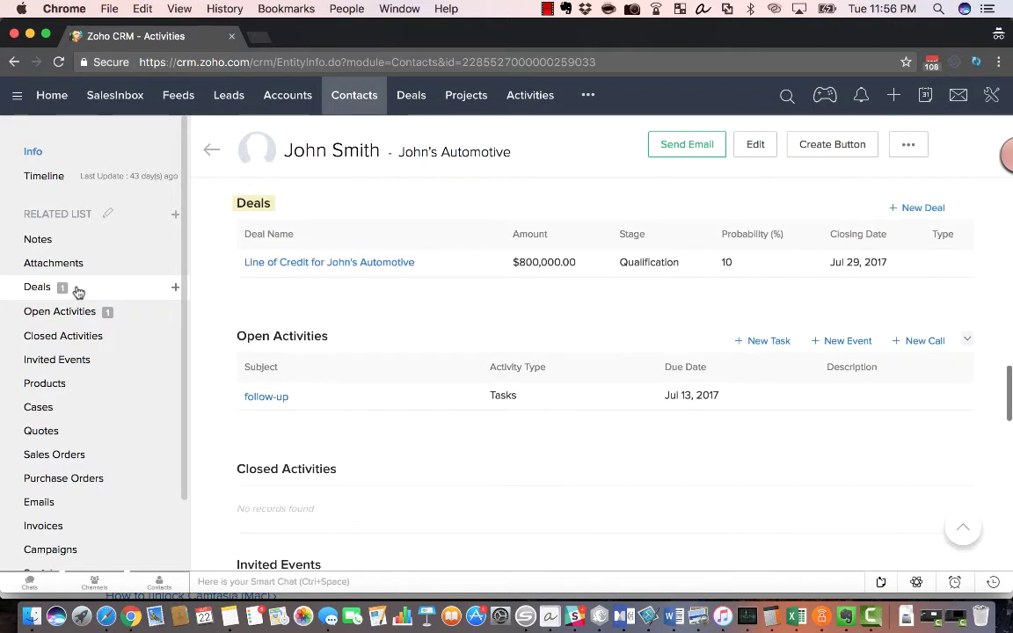
Return to the deals list and review the predefined views available for it.
click(412, 99)
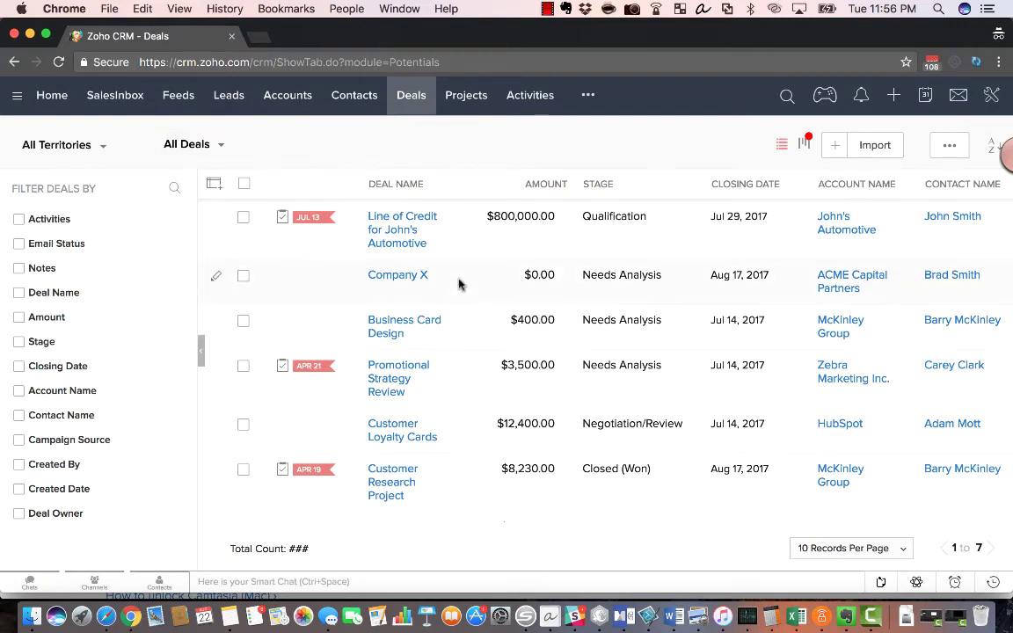
click(207, 144)
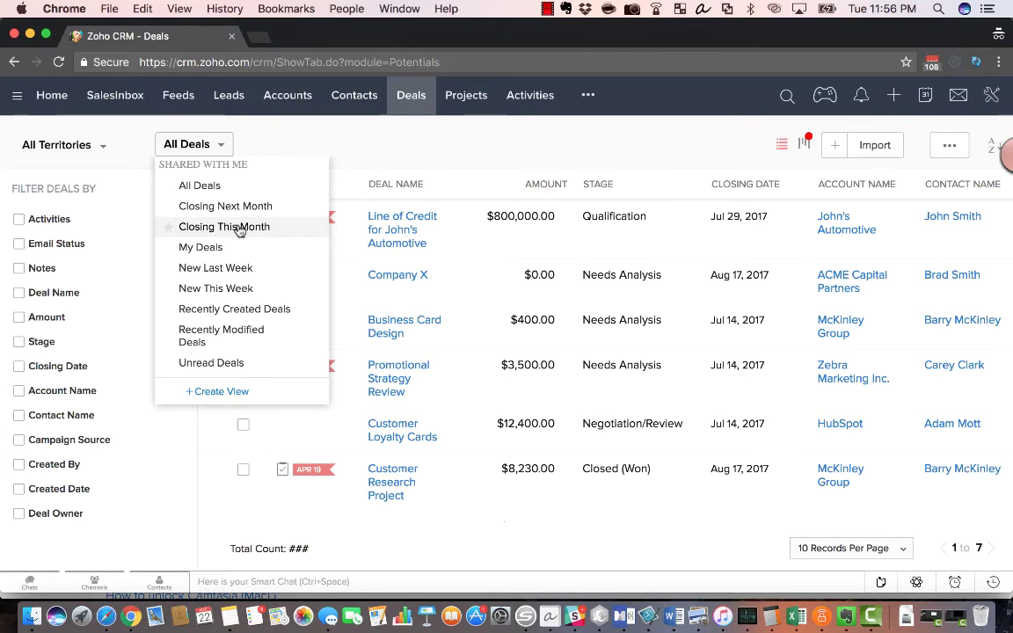
click(359, 154)
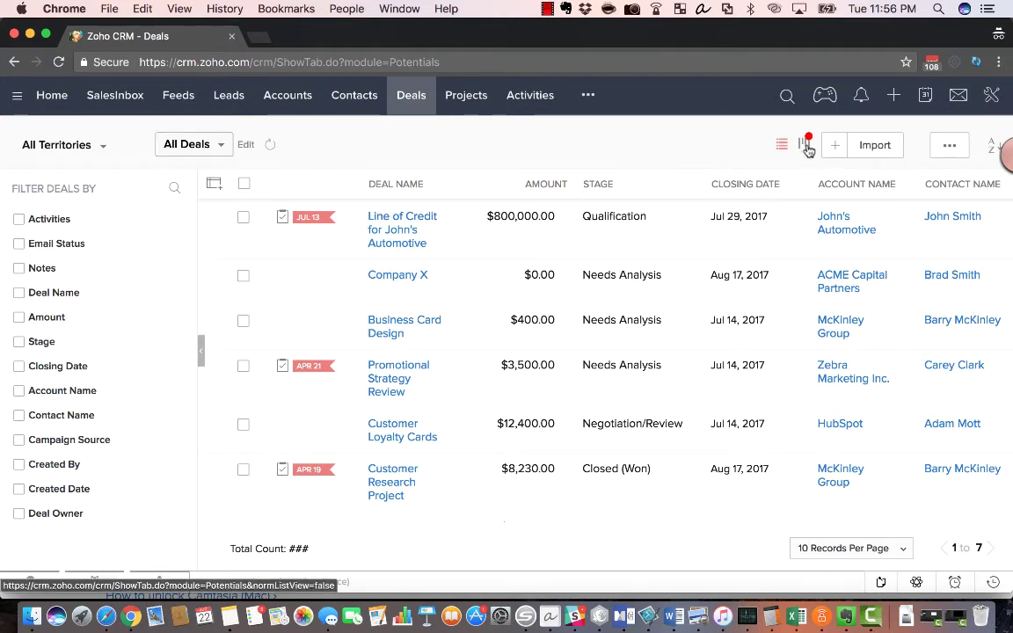
Switch the deals to the stage board and review the stage columns from Qualification through Closed (Lost).
click(808, 148)
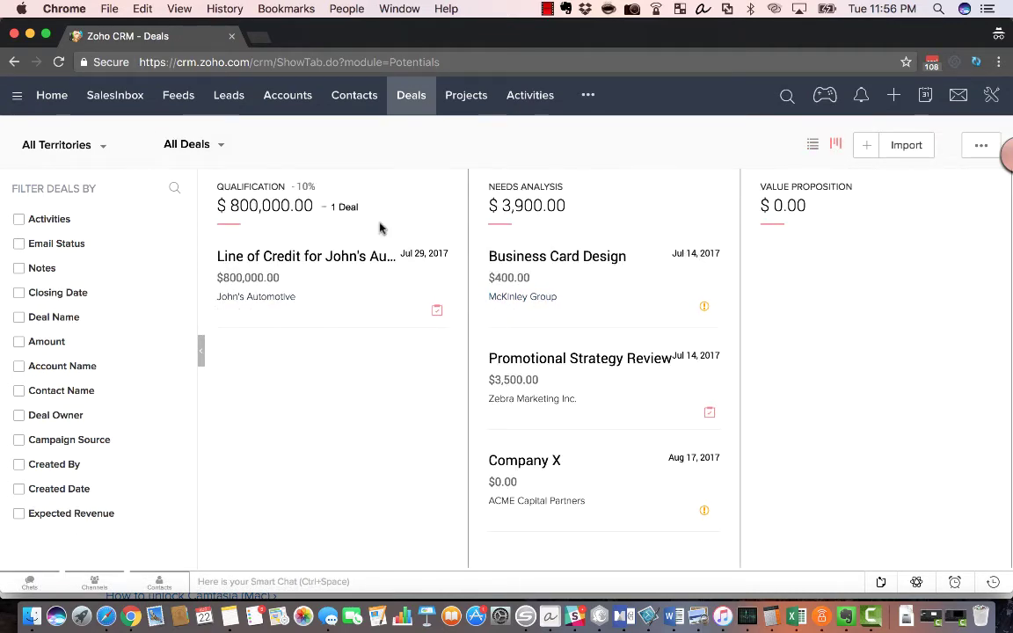
scroll(607, 262, right, 5)
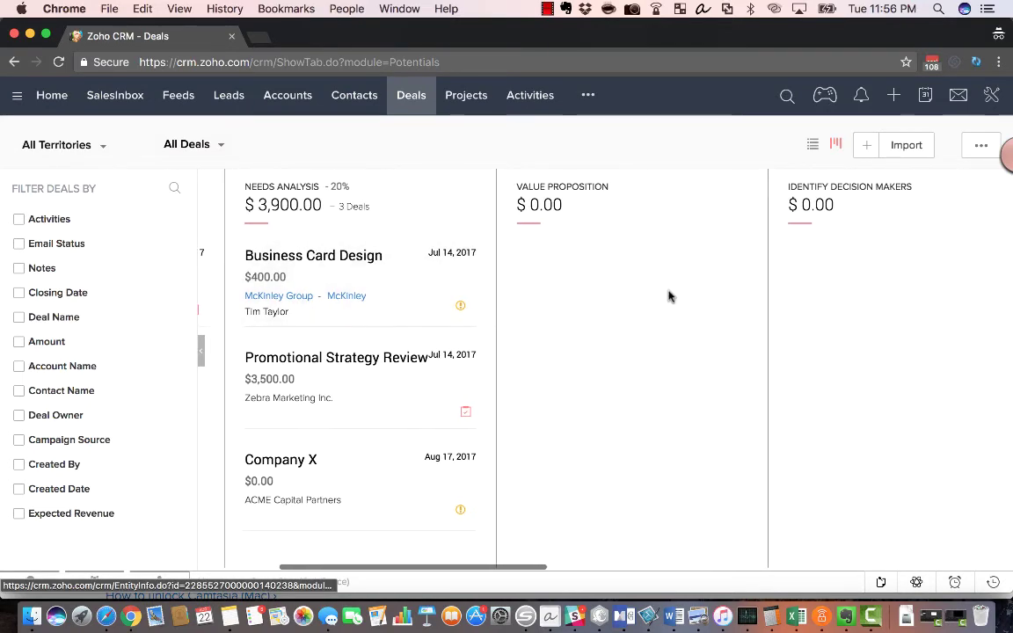
scroll(669, 295, right, 8)
scroll(668, 294, right, 6)
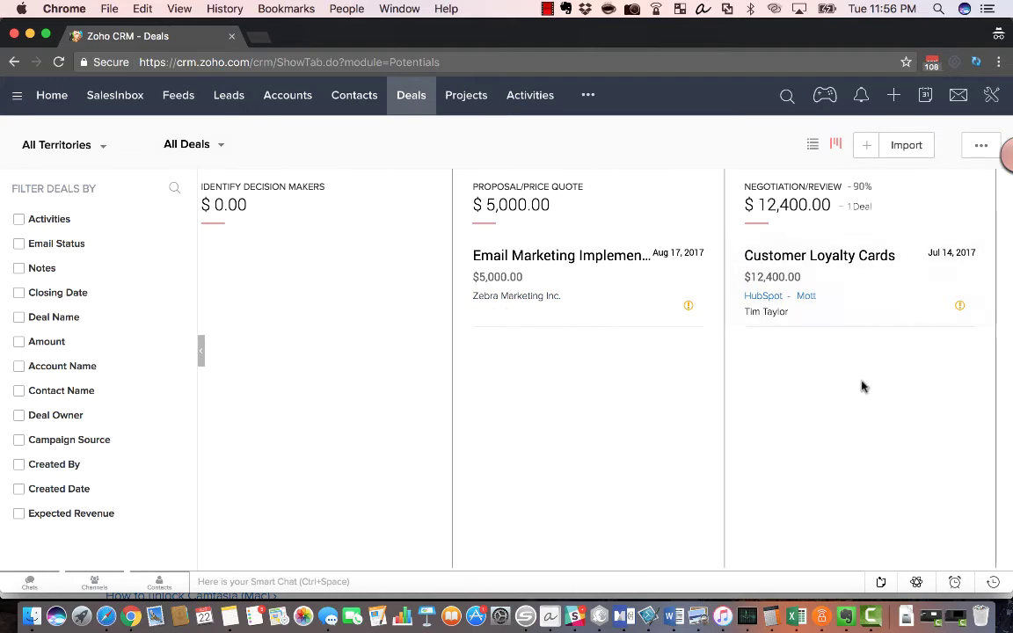
scroll(863, 390, right, 5)
scroll(861, 390, right, 5)
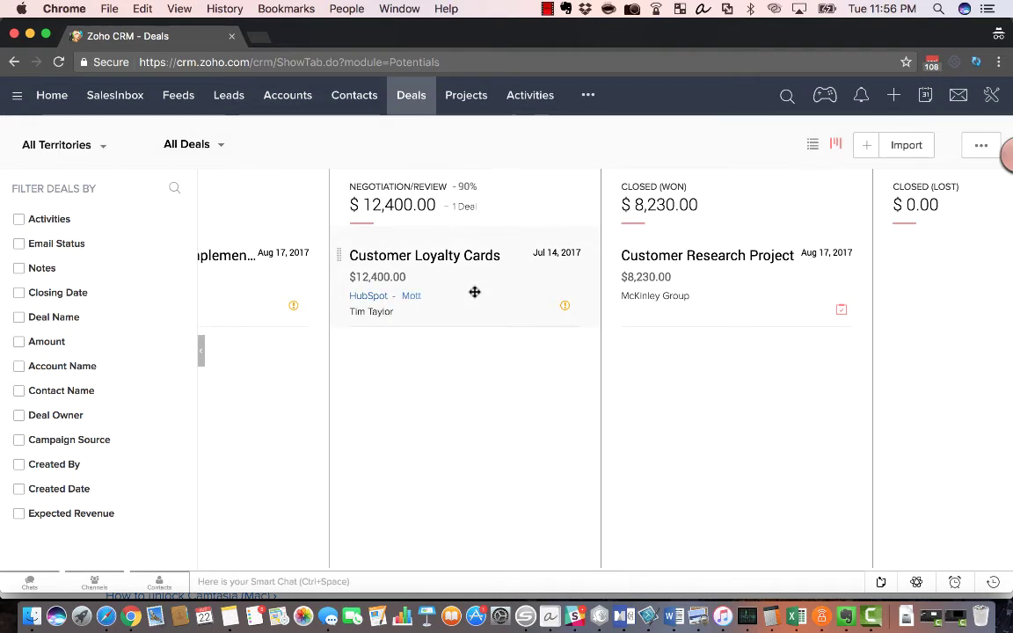
Move the Email Marketing Implementation Package deal from Proposal/Price Quote to Negotiation/Review on the stage board.
scroll(479, 377, left, 1)
scroll(480, 376, left, 5)
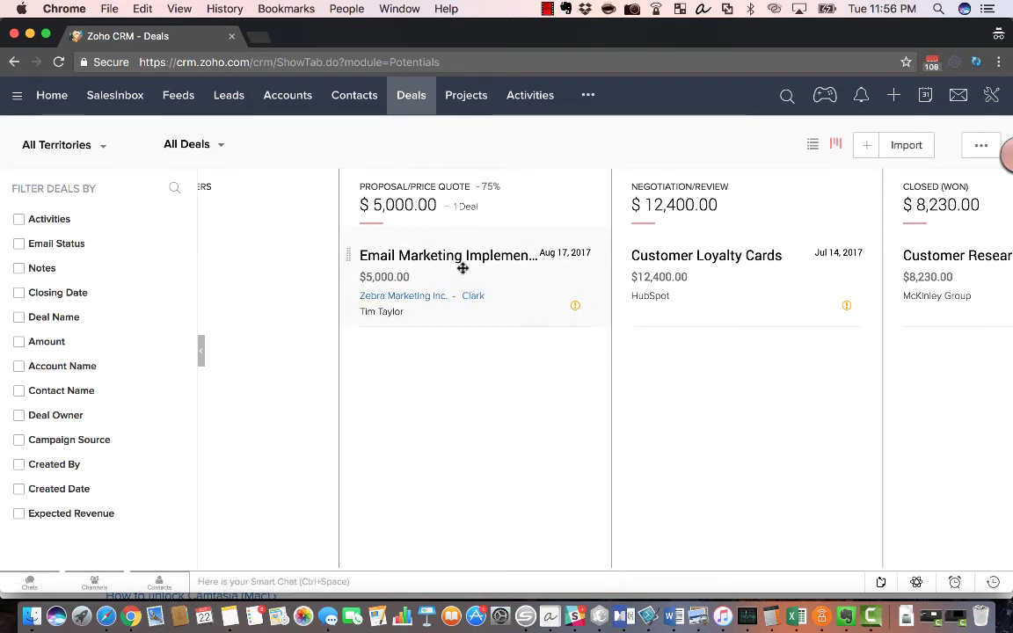
drag(461, 267, 679, 373)
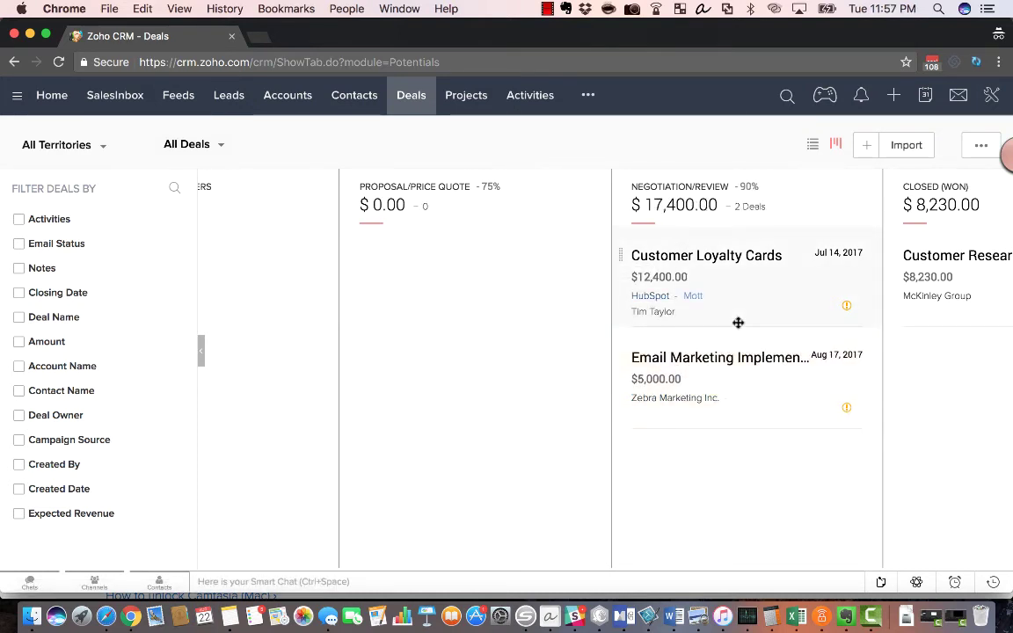
Examine the activity indicators on the deals in the Negotiation/Review and Closed (Won) stages.
scroll(787, 466, right, 2)
scroll(788, 466, right, 6)
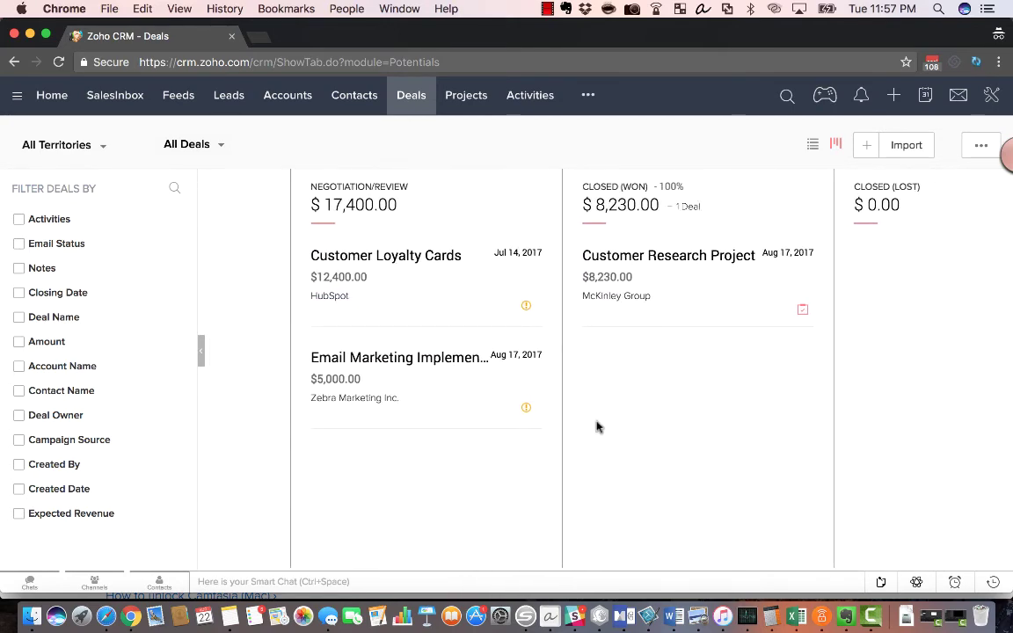
mouse_move(528, 410)
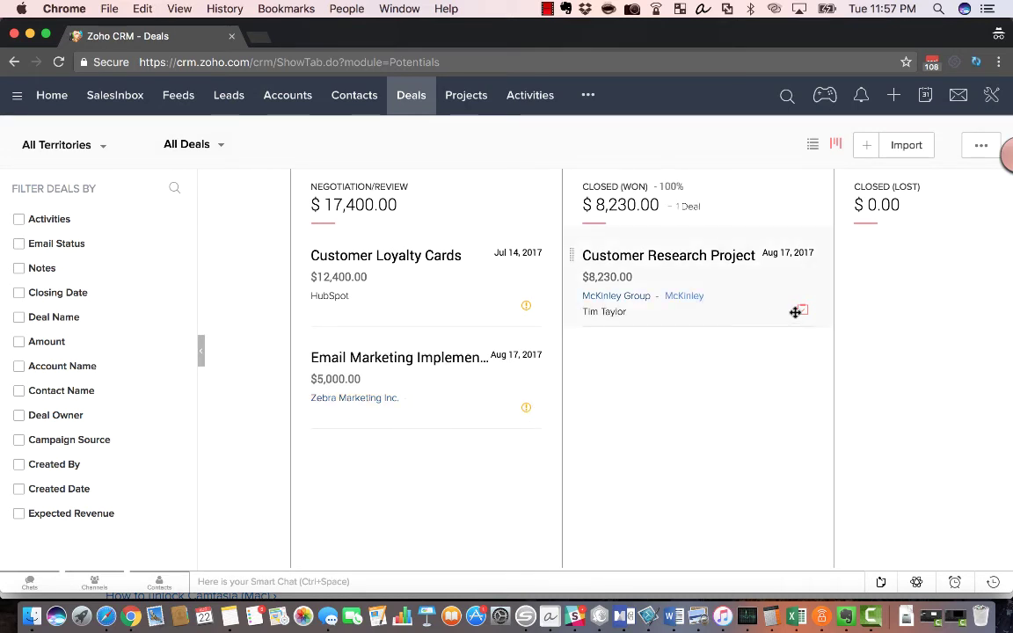
Check the scheduled activity on the Customer Research Project deal and review the activity indicators across the board's stages.
mouse_move(806, 316)
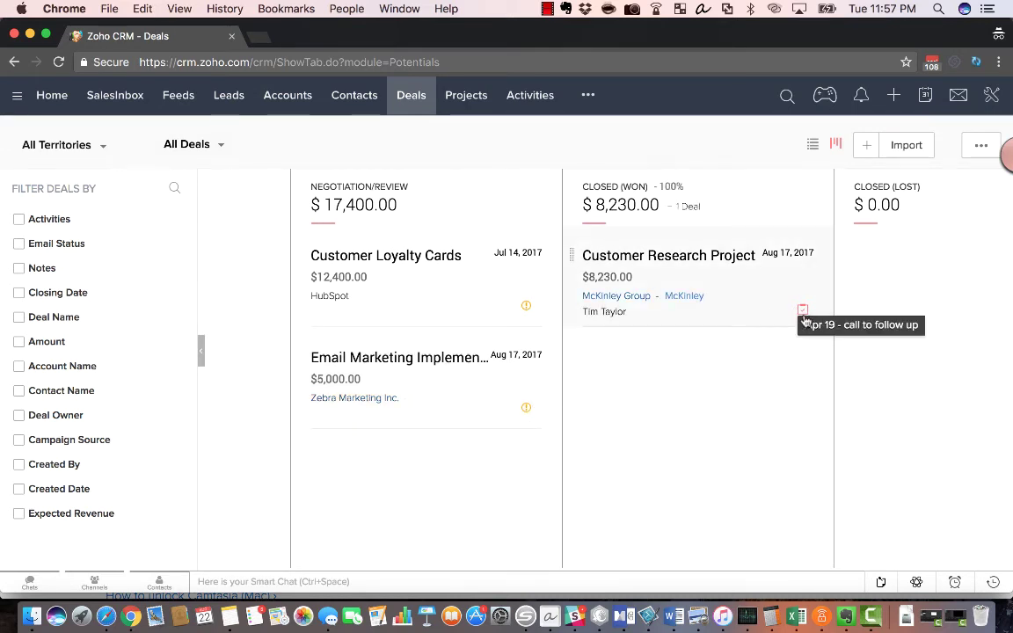
scroll(629, 510, left, 3)
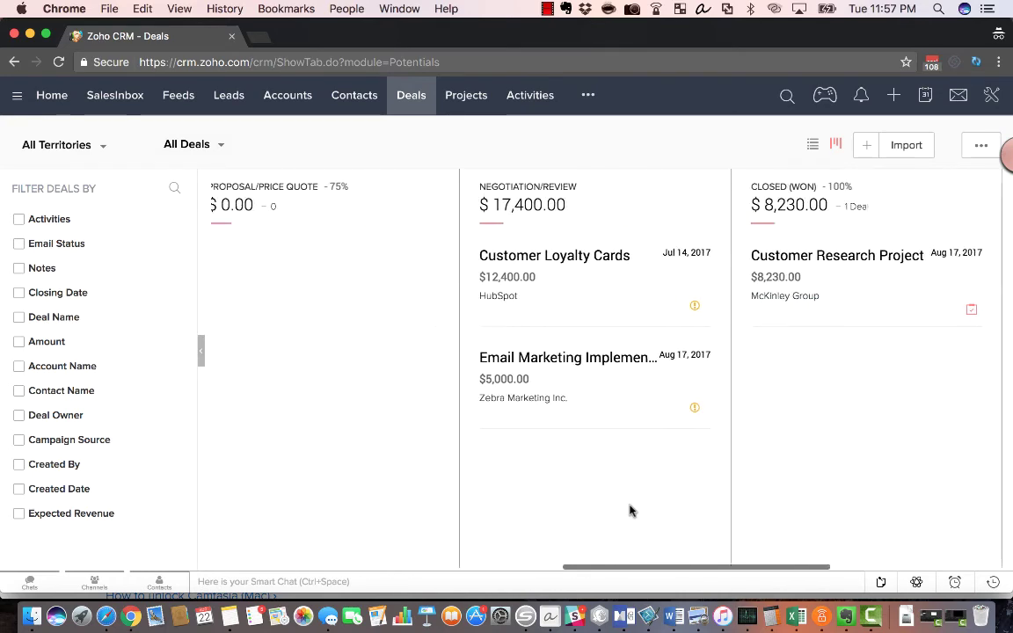
scroll(629, 510, left, 8)
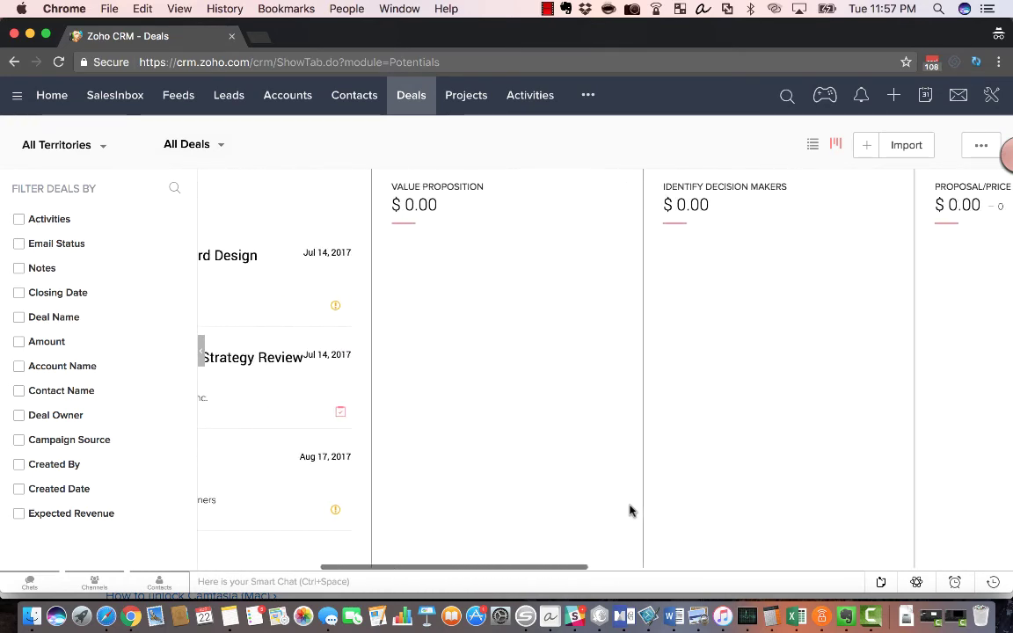
scroll(629, 510, left, 3)
scroll(629, 510, right, 10)
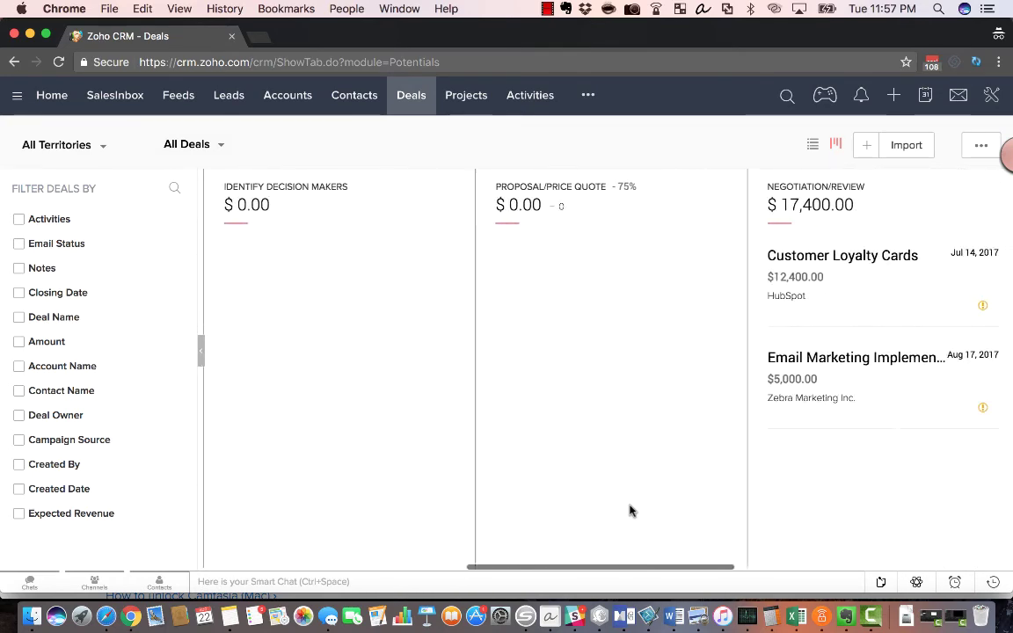
scroll(629, 510, right, 5)
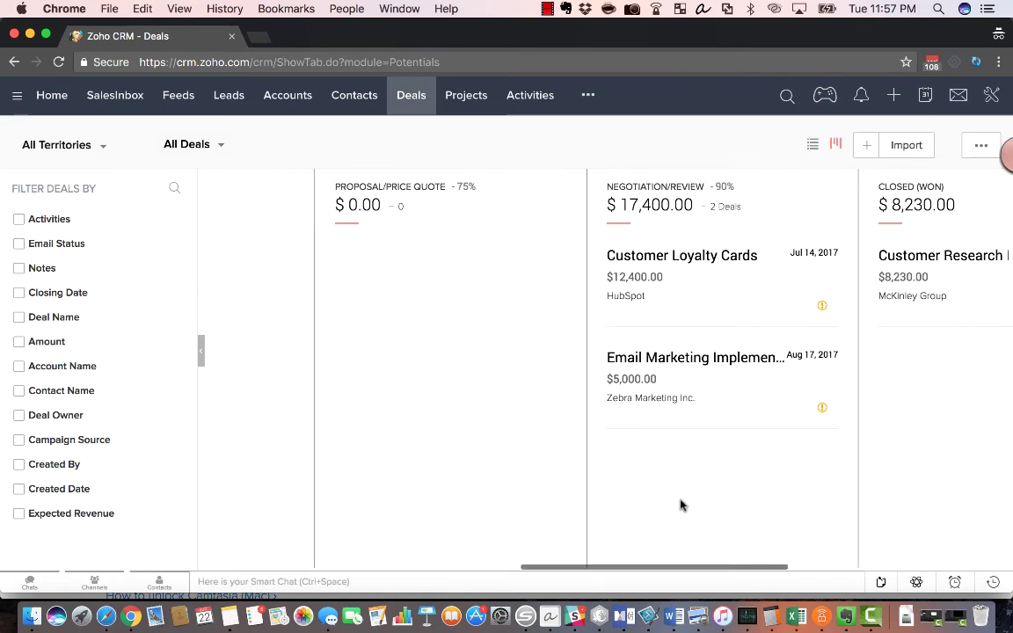
scroll(682, 505, right, 3)
scroll(682, 505, right, 3)
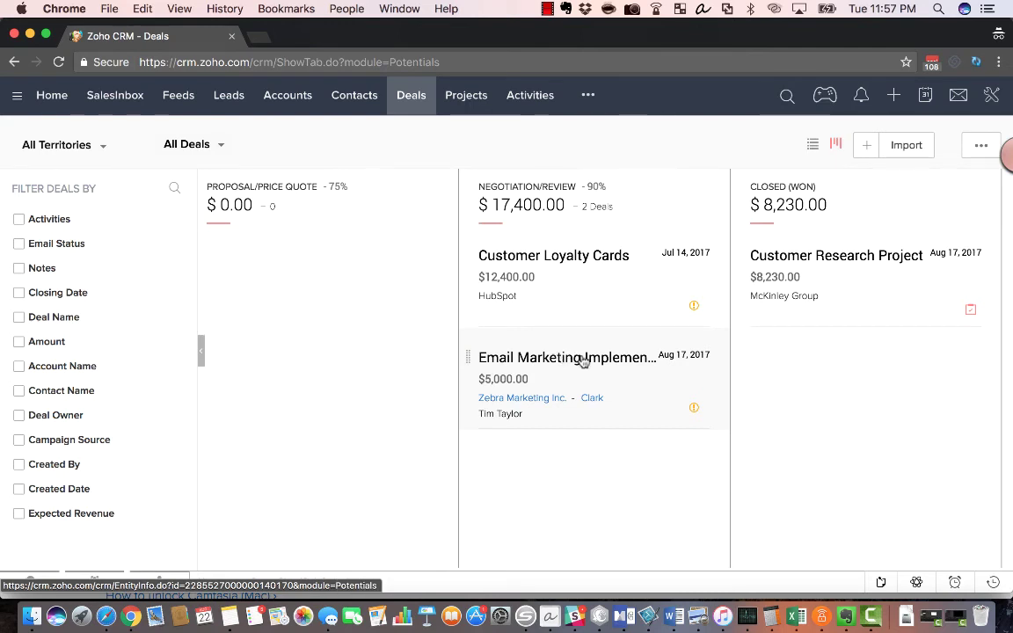
Add a task "check in with client" due 08/29/2017 to the Email Marketing Implementation Package deal and check its activity indicator.
click(695, 410)
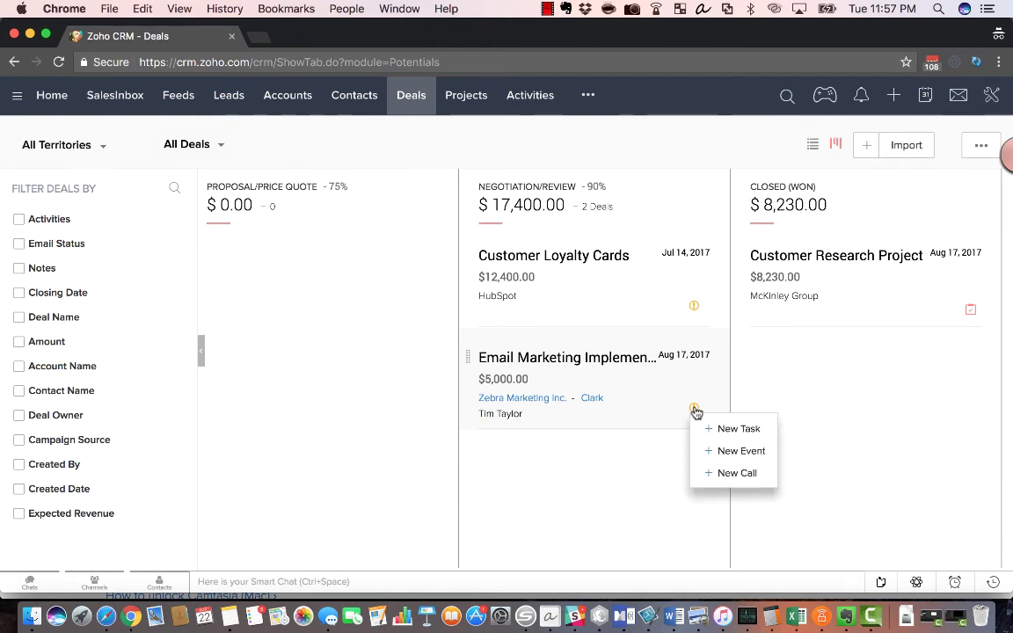
click(737, 430)
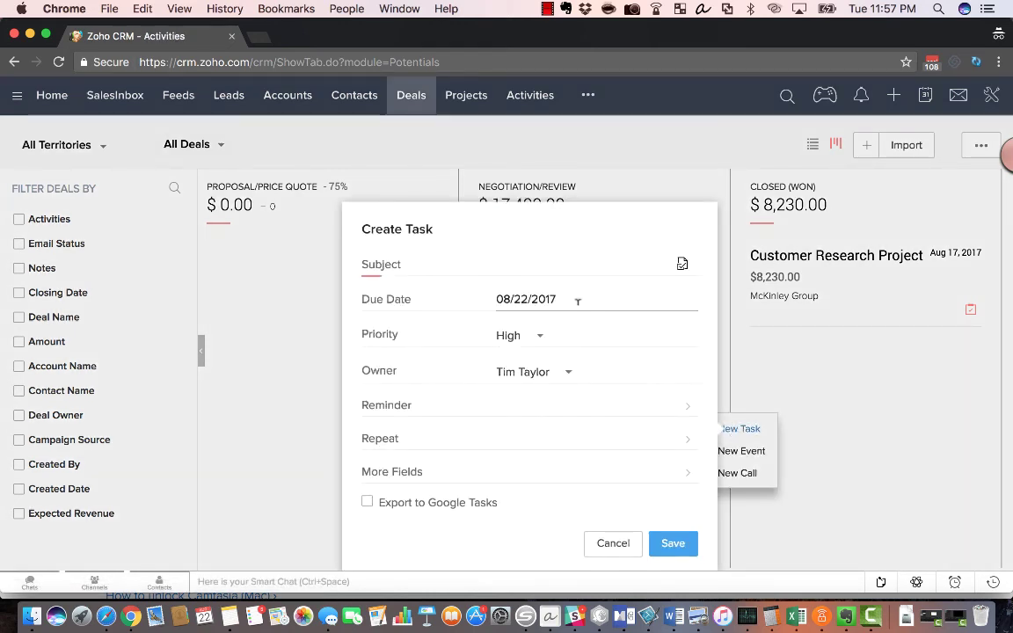
text(check in wit)
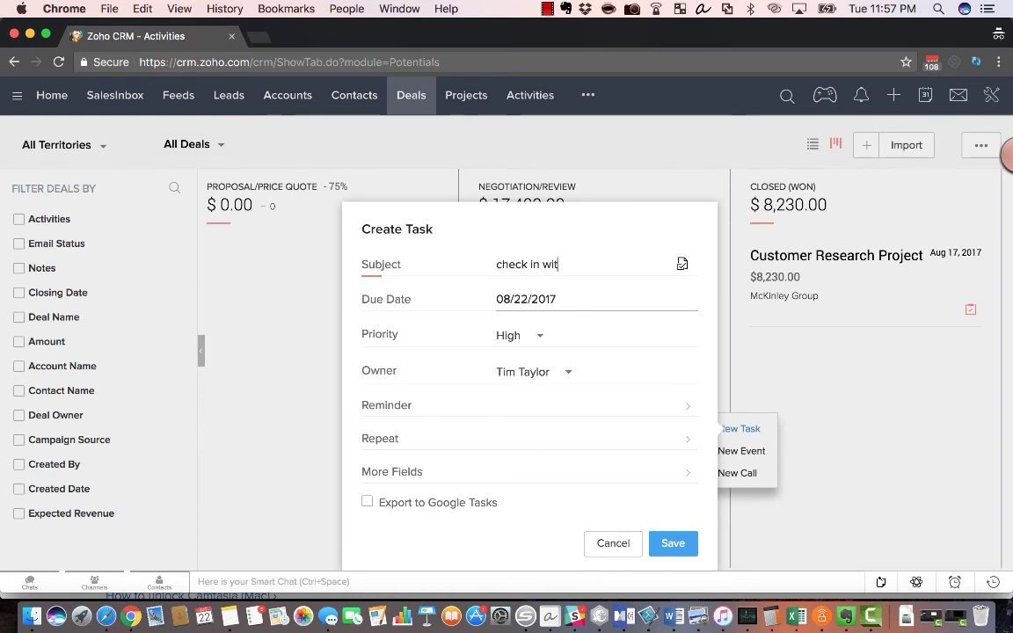
text(h client)
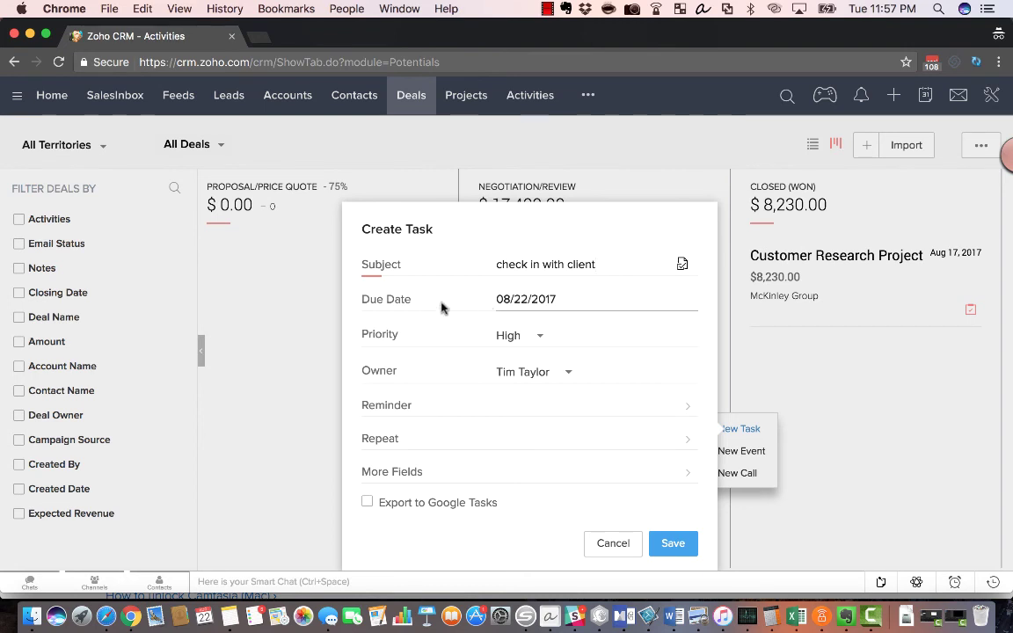
click(518, 299)
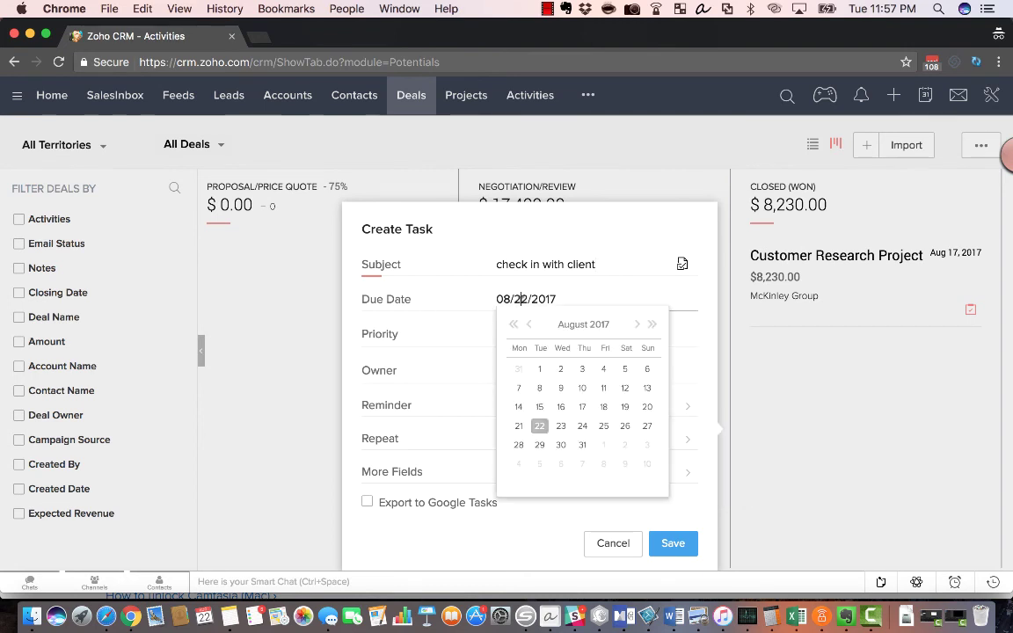
click(539, 444)
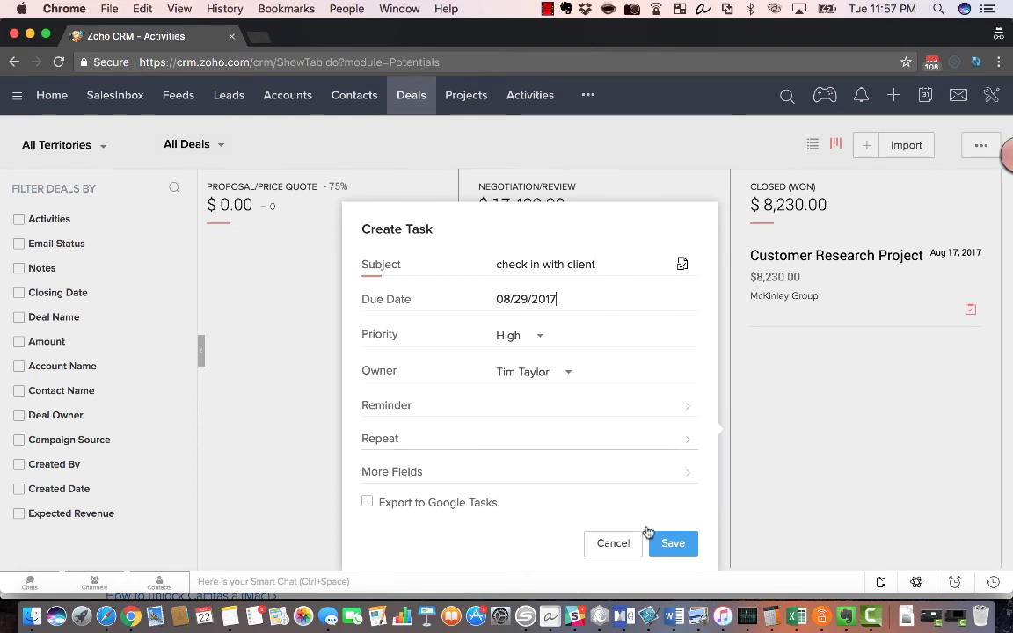
click(672, 543)
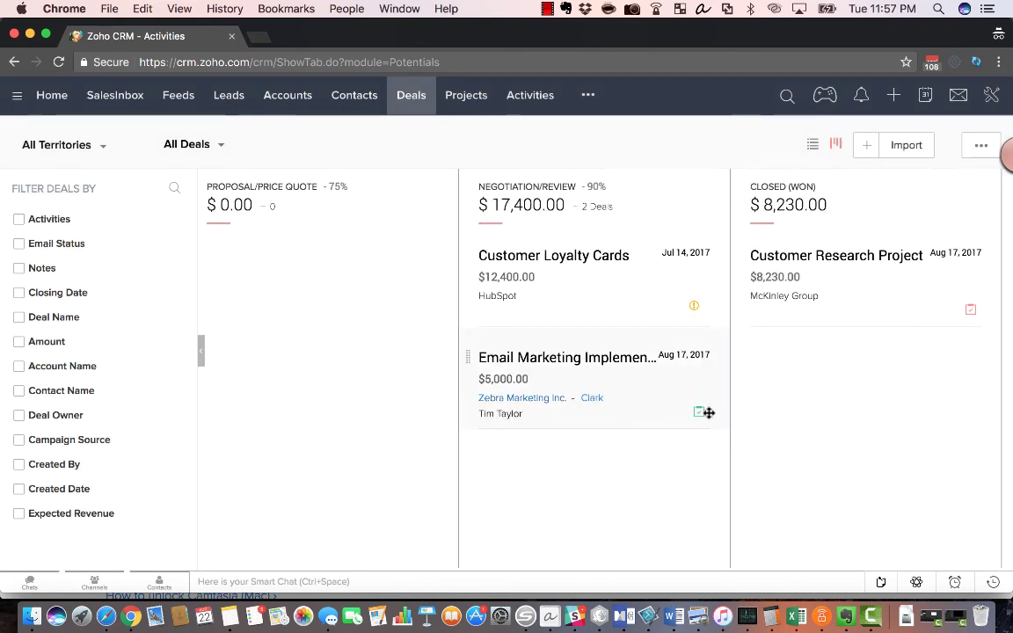
mouse_move(700, 416)
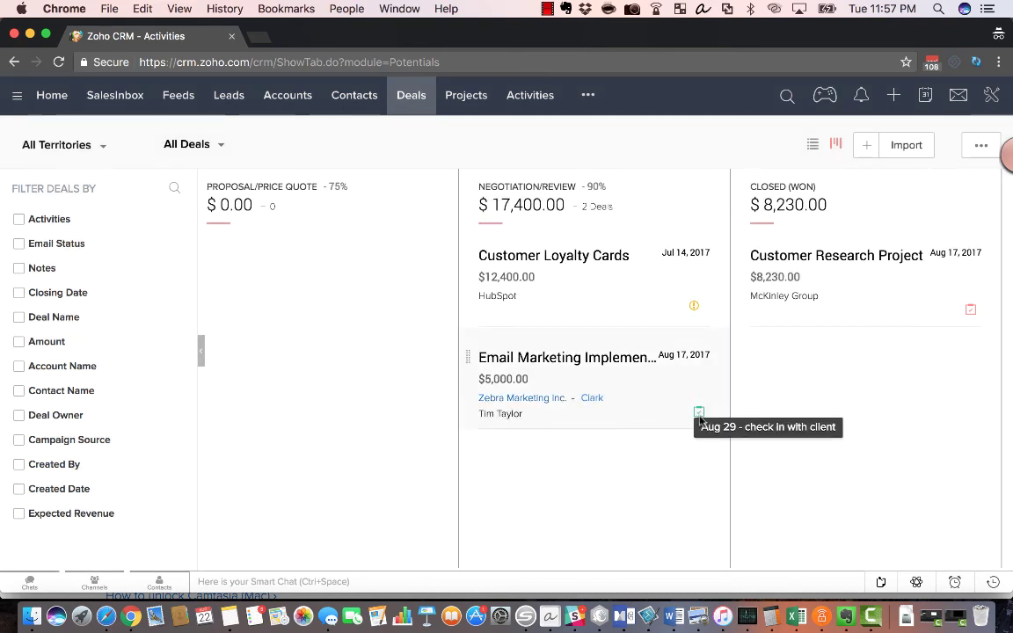